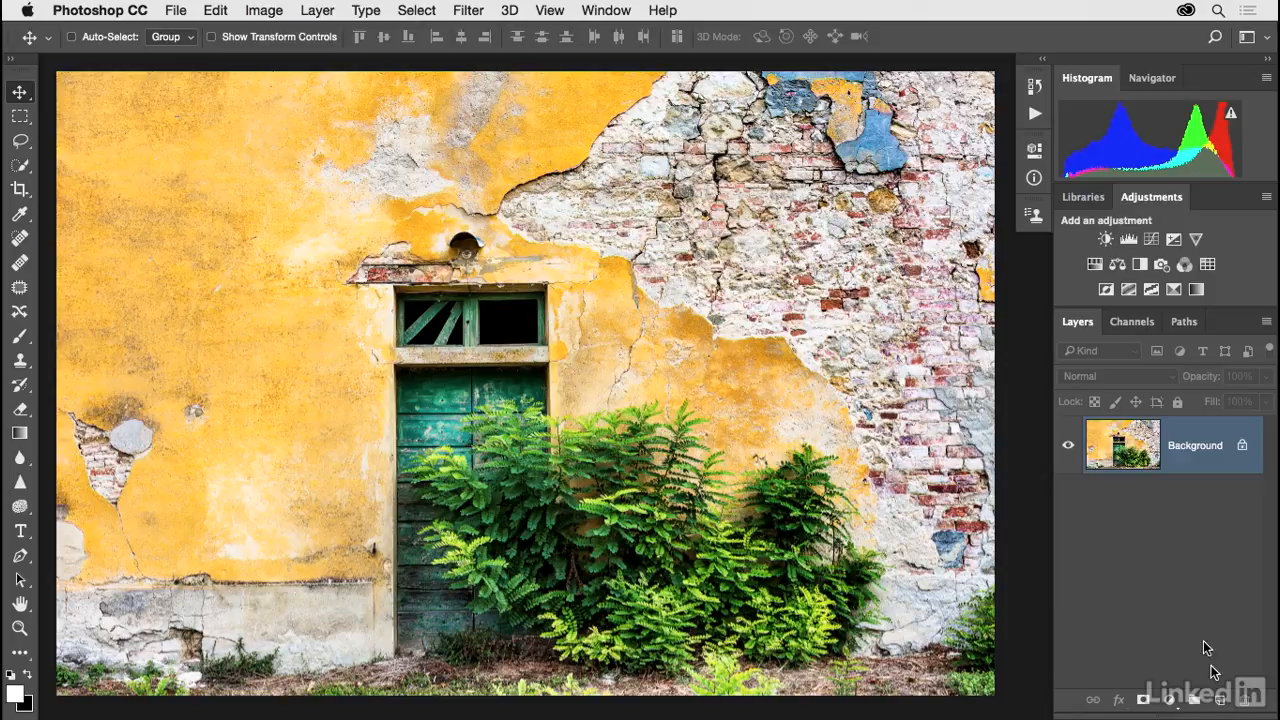
Add a new empty layer above the Background and rename it "Italy"
left_click(1220, 700)
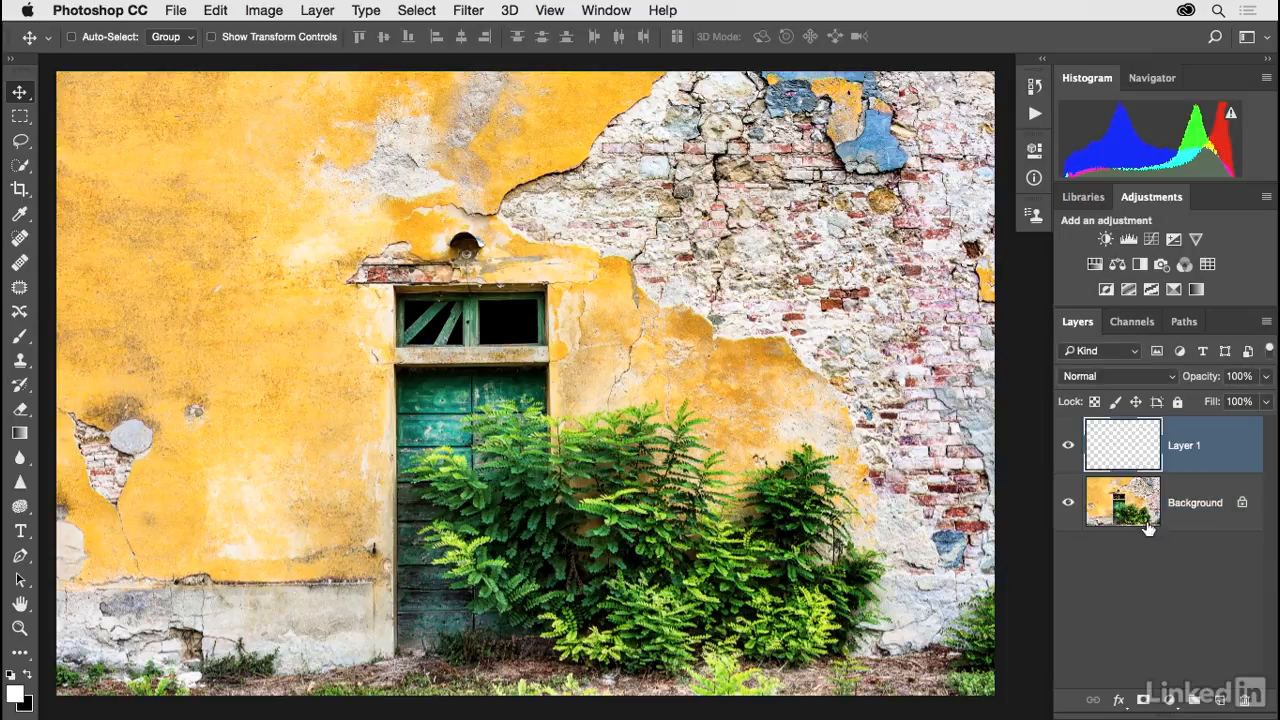
double_click(1183, 447)
type("Italy")
key("Return")
Set up the Brush tool with 100% hardness and check the foreground color, keeping it white
left_click(24, 344)
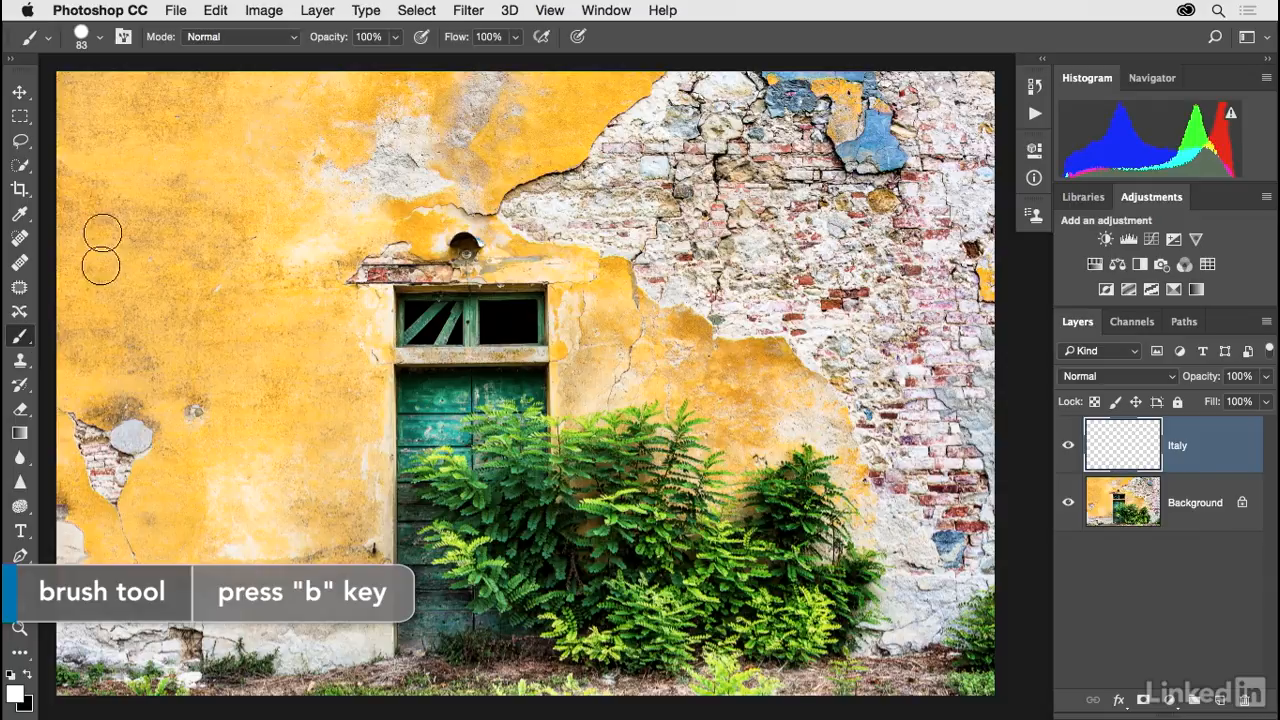
left_click(99, 37)
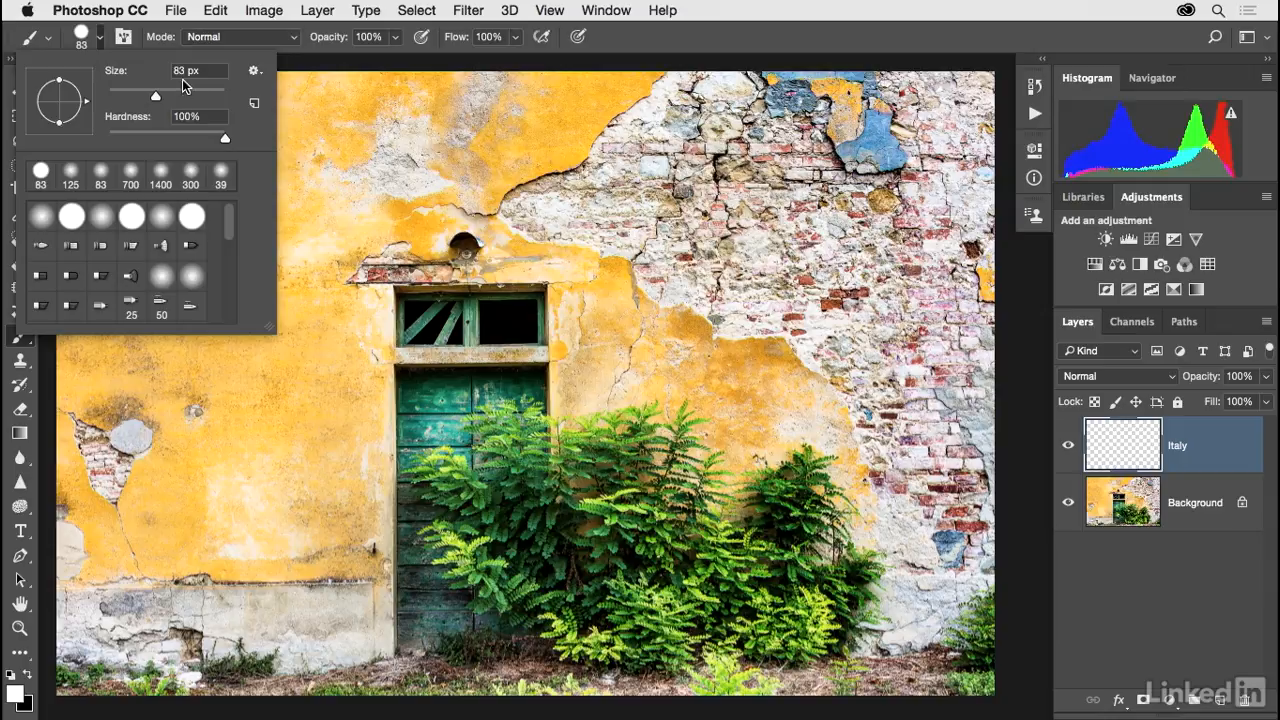
mouse_move(222, 140)
left_mouse_down()
mouse_move(112, 146)
mouse_move(238, 142)
left_mouse_up()
left_click(621, 42)
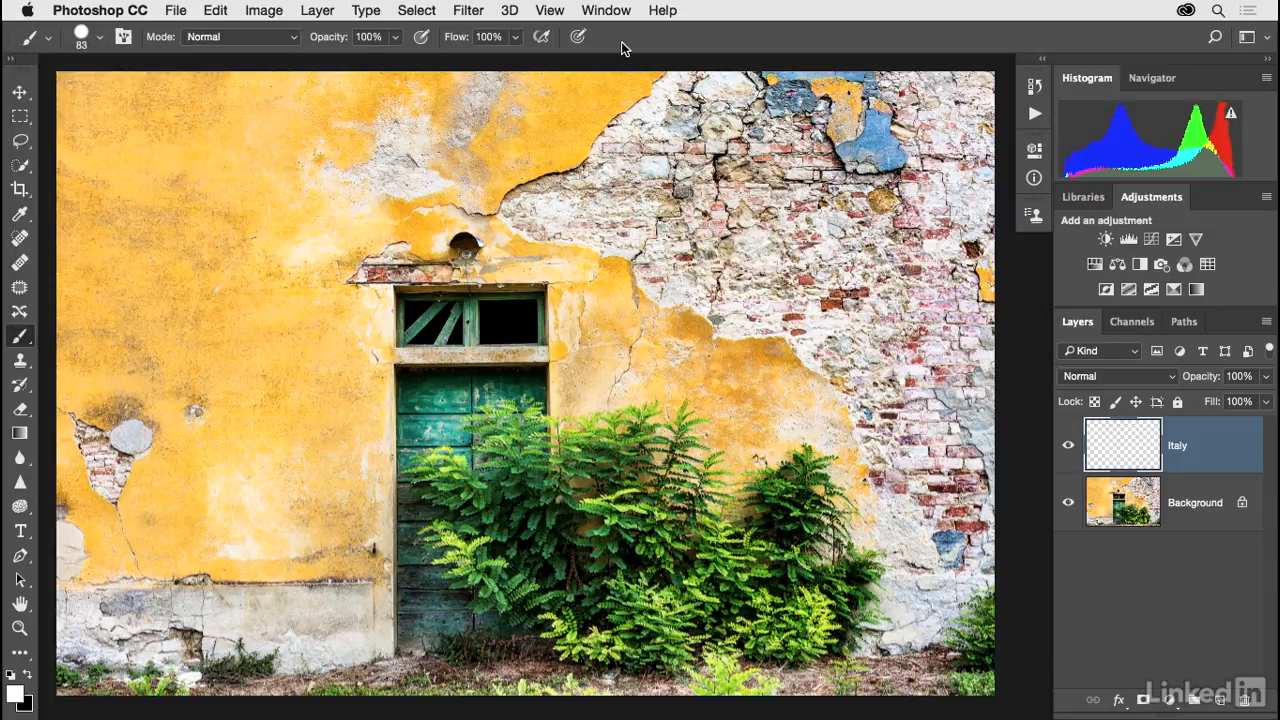
left_click(16, 694)
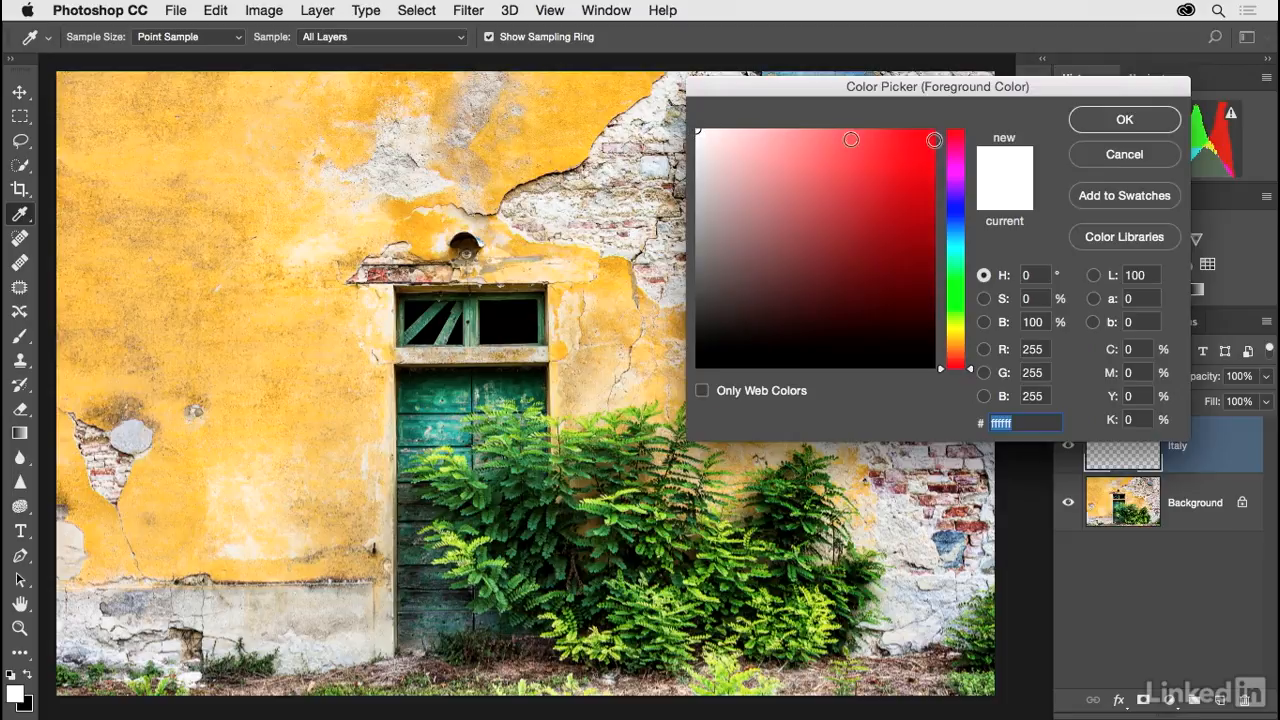
left_click(1110, 152)
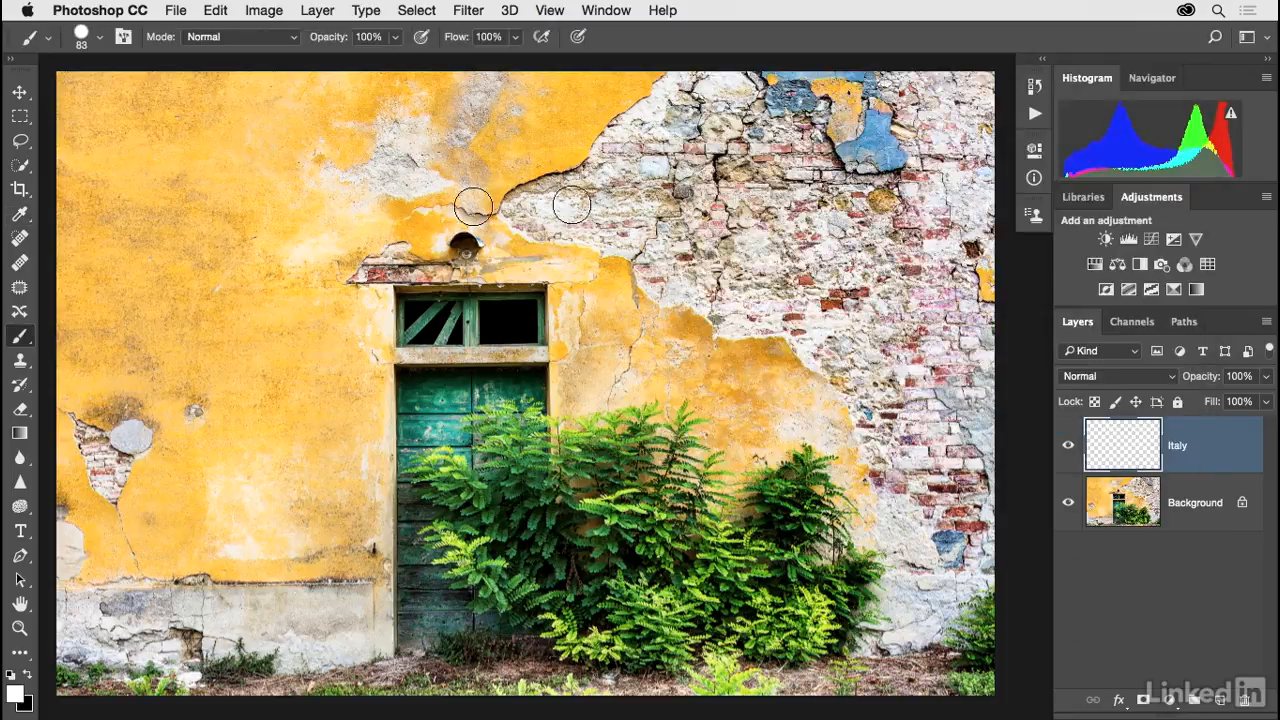
Handwrite the word "Italy" in large white brush strokes across the photo on the Italy layer
left_click_drag(200, 166, 199, 423)
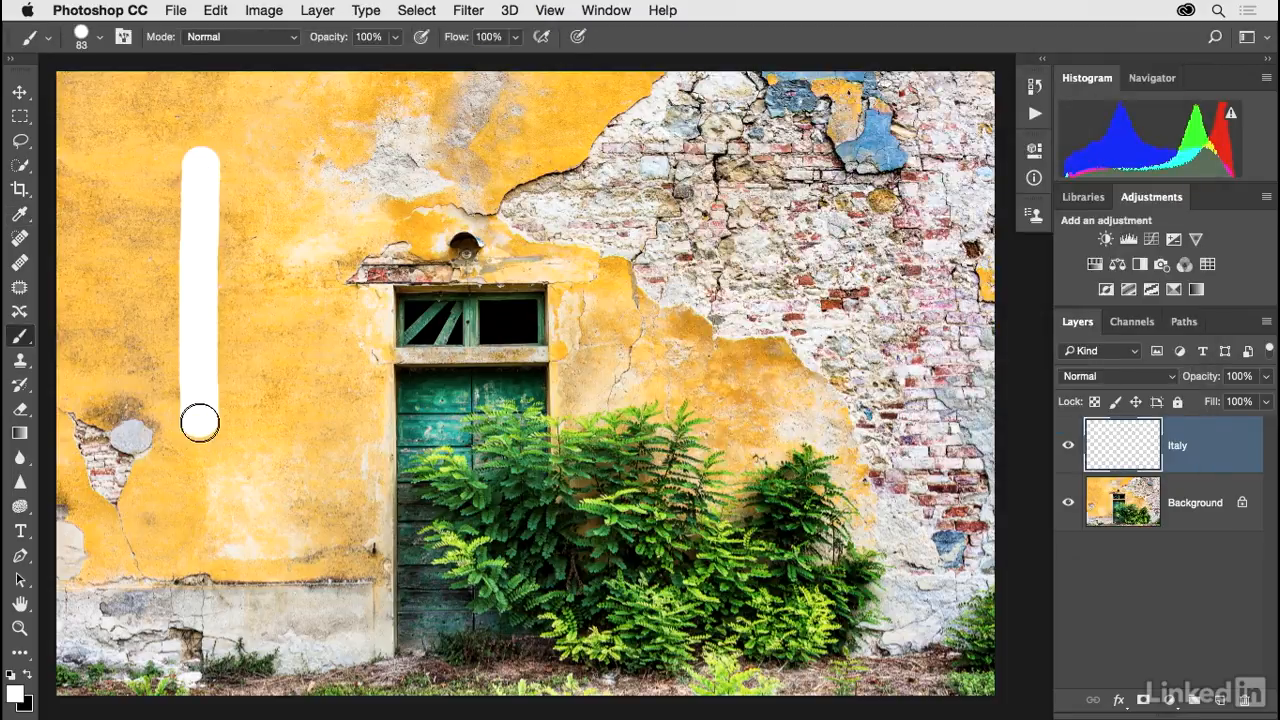
left_click_drag(310, 212, 312, 404)
left_click_drag(252, 314, 380, 314)
mouse_move(540, 315)
left_mouse_down()
mouse_move(495, 308)
mouse_move(500, 412)
mouse_move(595, 400)
mouse_move(625, 420)
left_mouse_up()
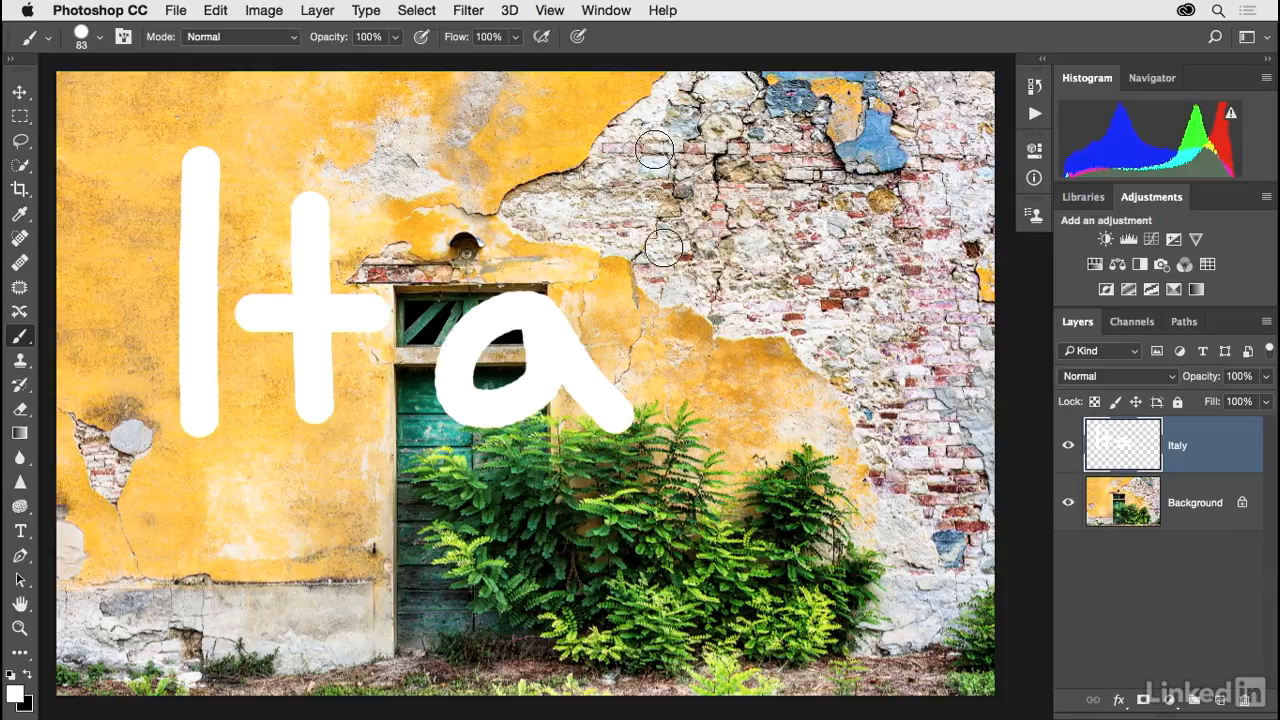
left_click_drag(655, 150, 686, 408)
left_click_drag(752, 306, 818, 402)
mouse_move(870, 272)
left_mouse_down()
mouse_move(848, 365)
mouse_move(772, 565)
left_mouse_up()
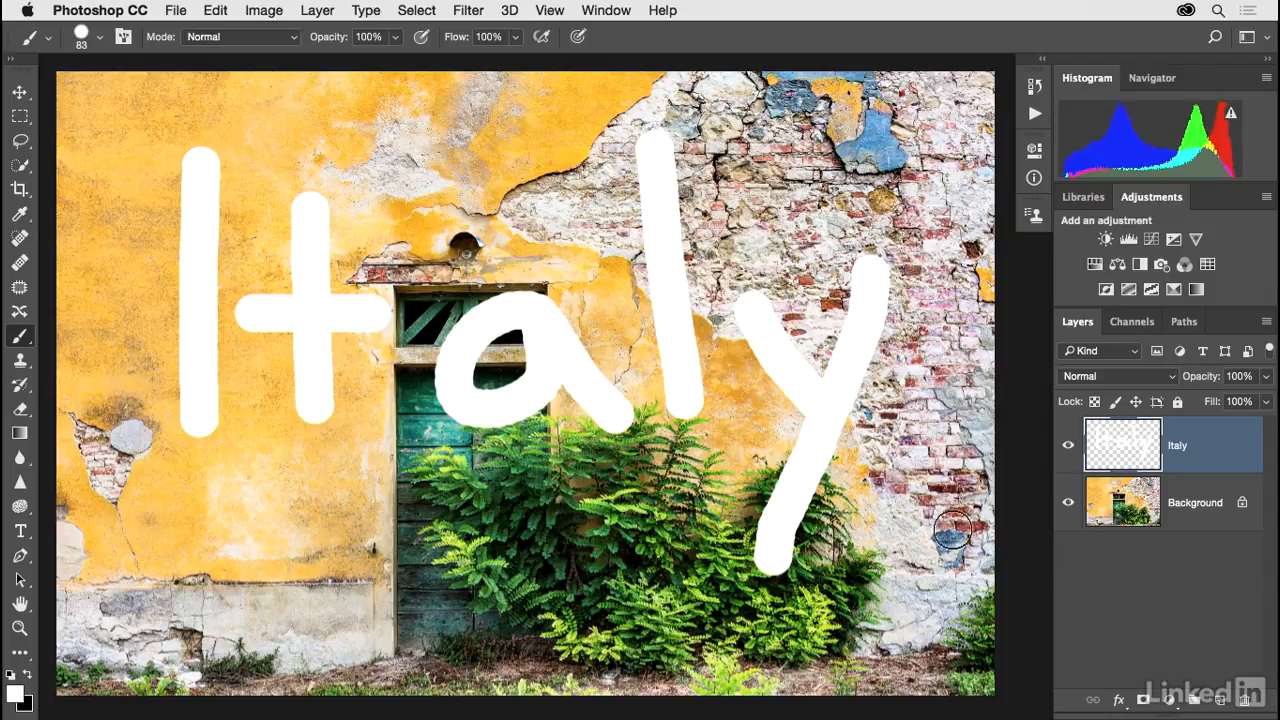
Toggle the Italy layer's visibility off and on to compare the photo with and without the lettering
left_click(1068, 447)
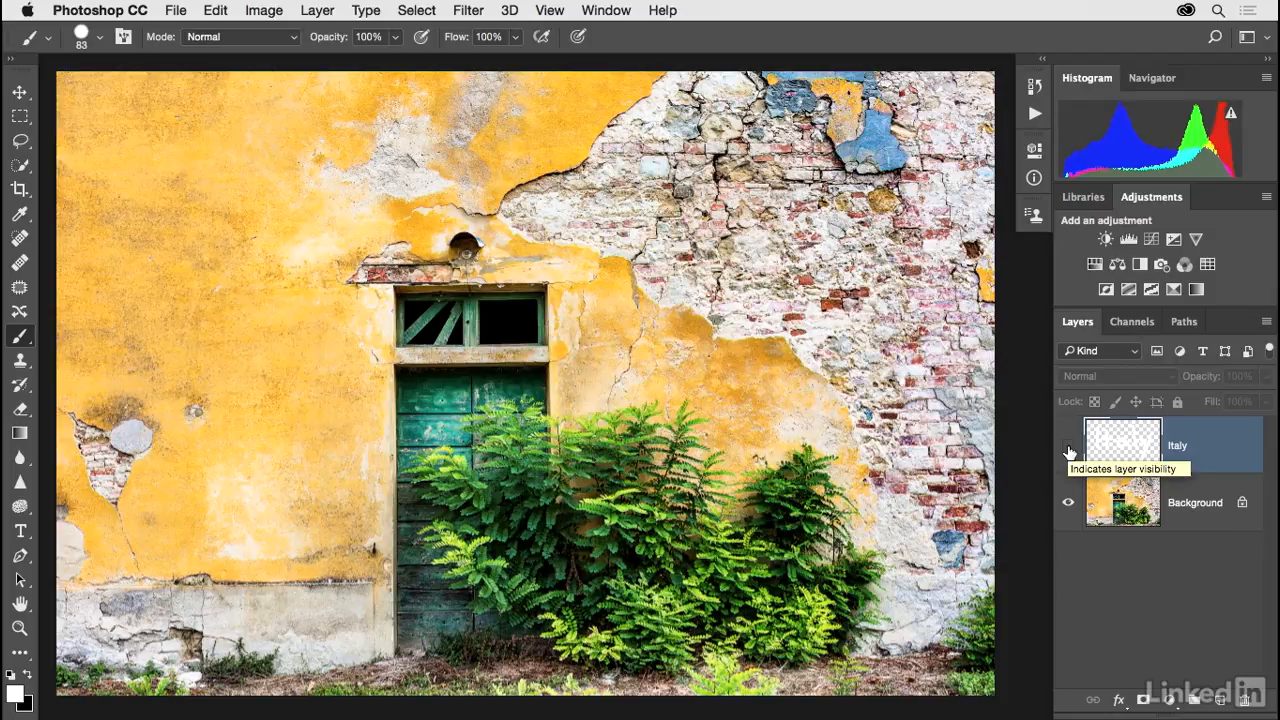
left_click(1069, 448)
left_click(1069, 448)
left_click(1069, 448)
left_click(1069, 448)
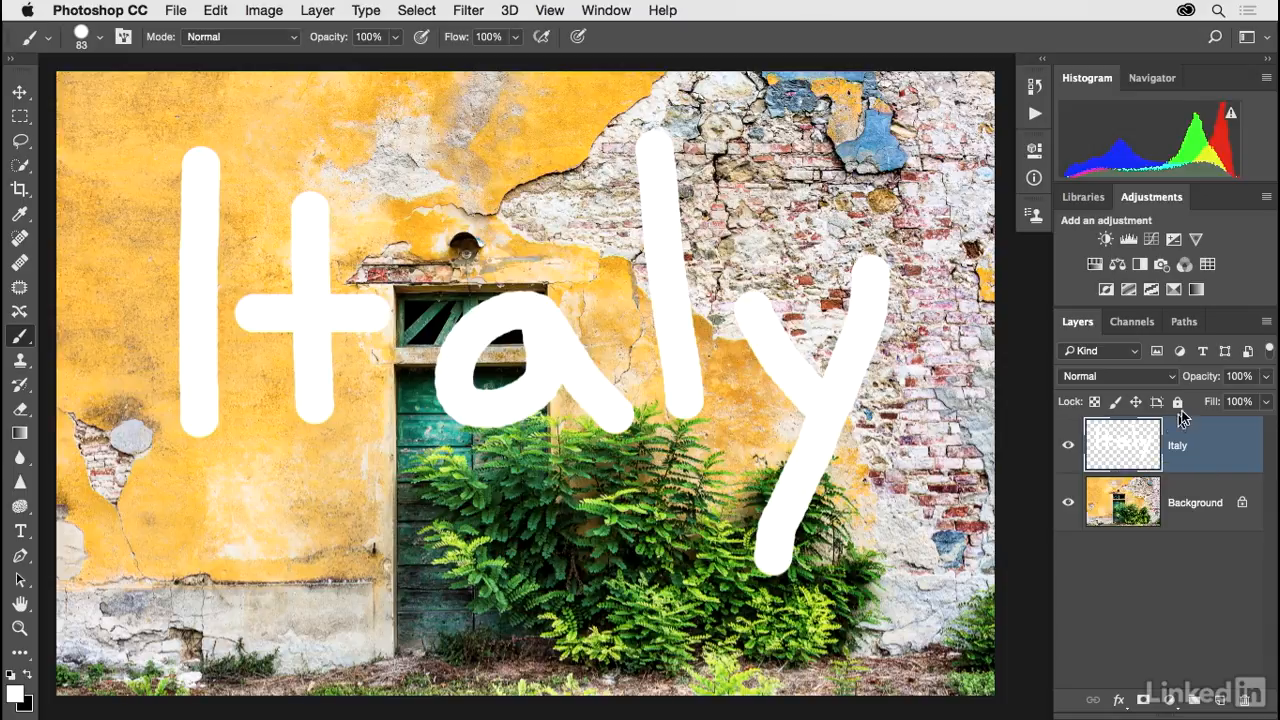
Try reducing the Italy layer's opacity to about 48%, and restore it to 100%
left_click(1265, 401)
left_click_drag(1265, 401, 1223, 400)
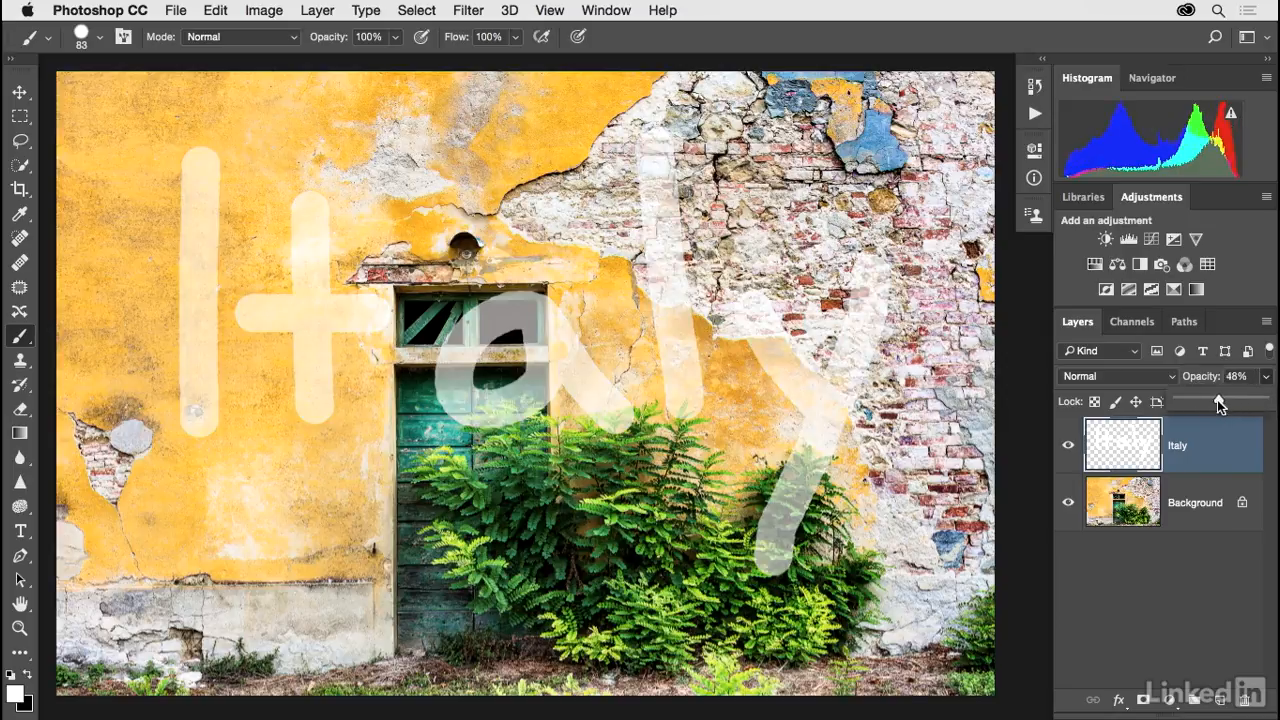
mouse_move(1198, 399)
left_mouse_down()
mouse_move(1183, 400)
mouse_move(1264, 402)
left_mouse_up()
left_click(1217, 444)
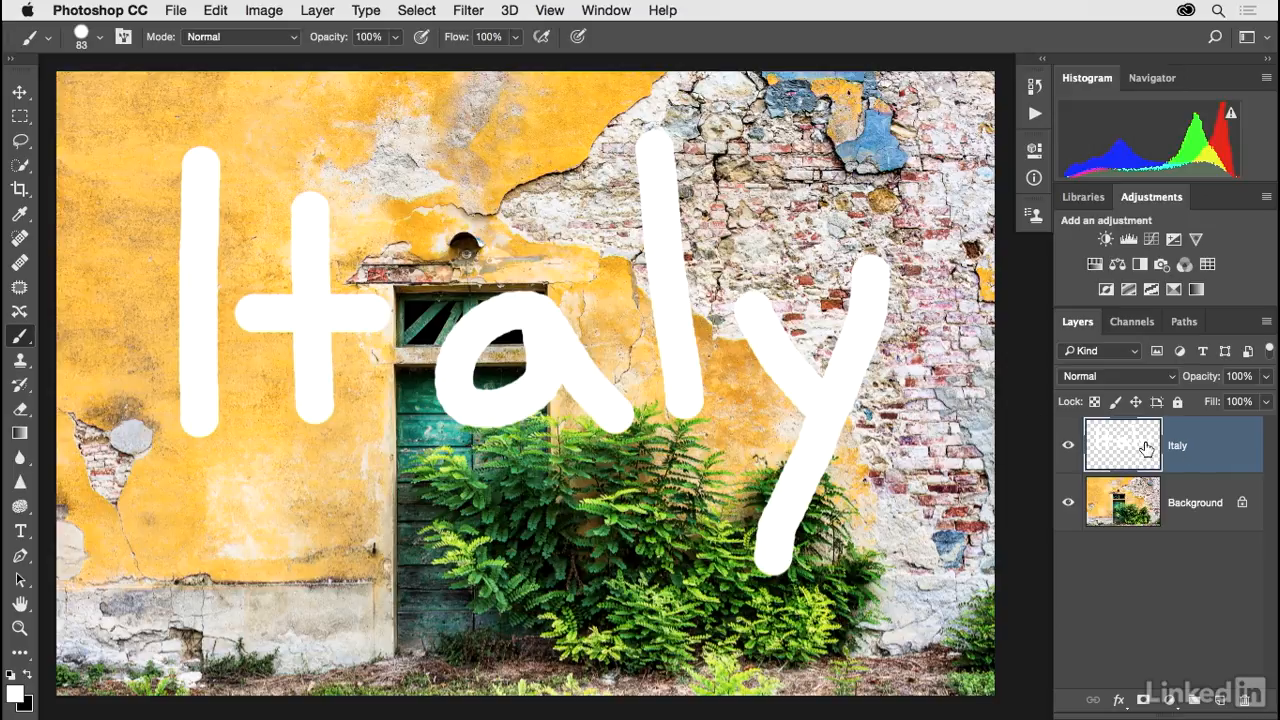
Select the Italy layer and scale its lettering down proportionally to about 57% with Free Transform
left_click(1174, 492)
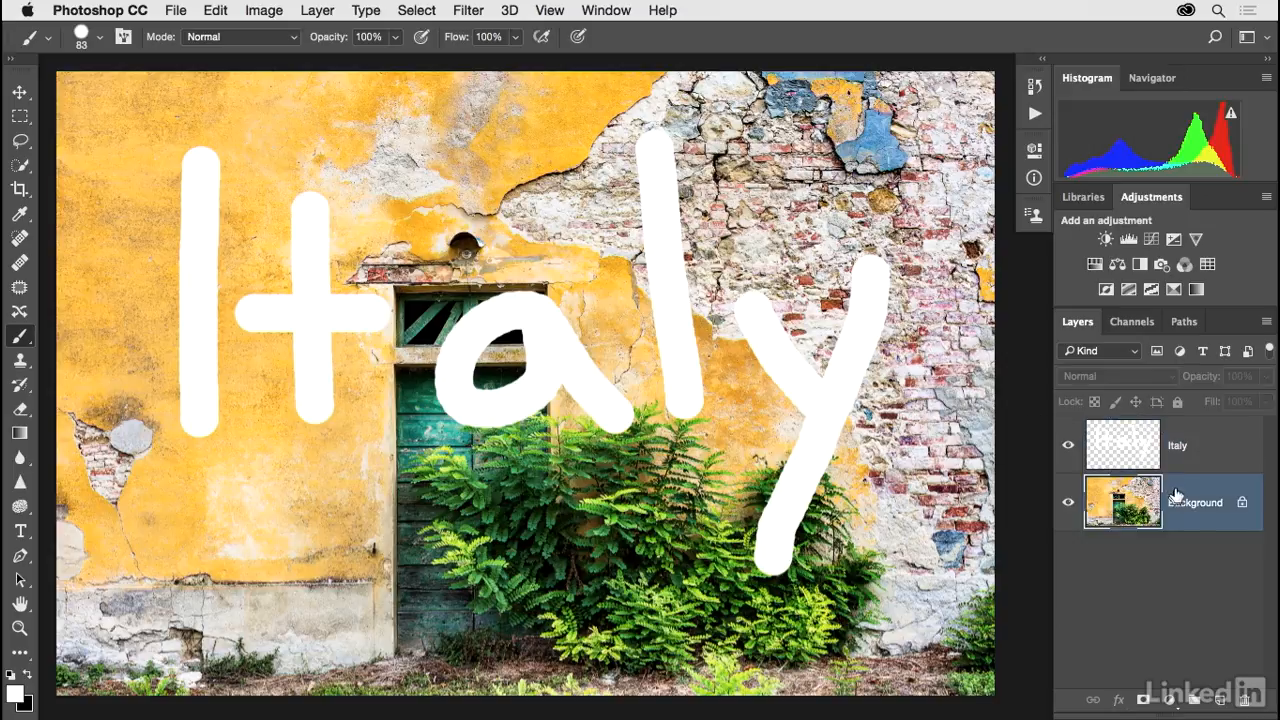
left_click(1210, 450)
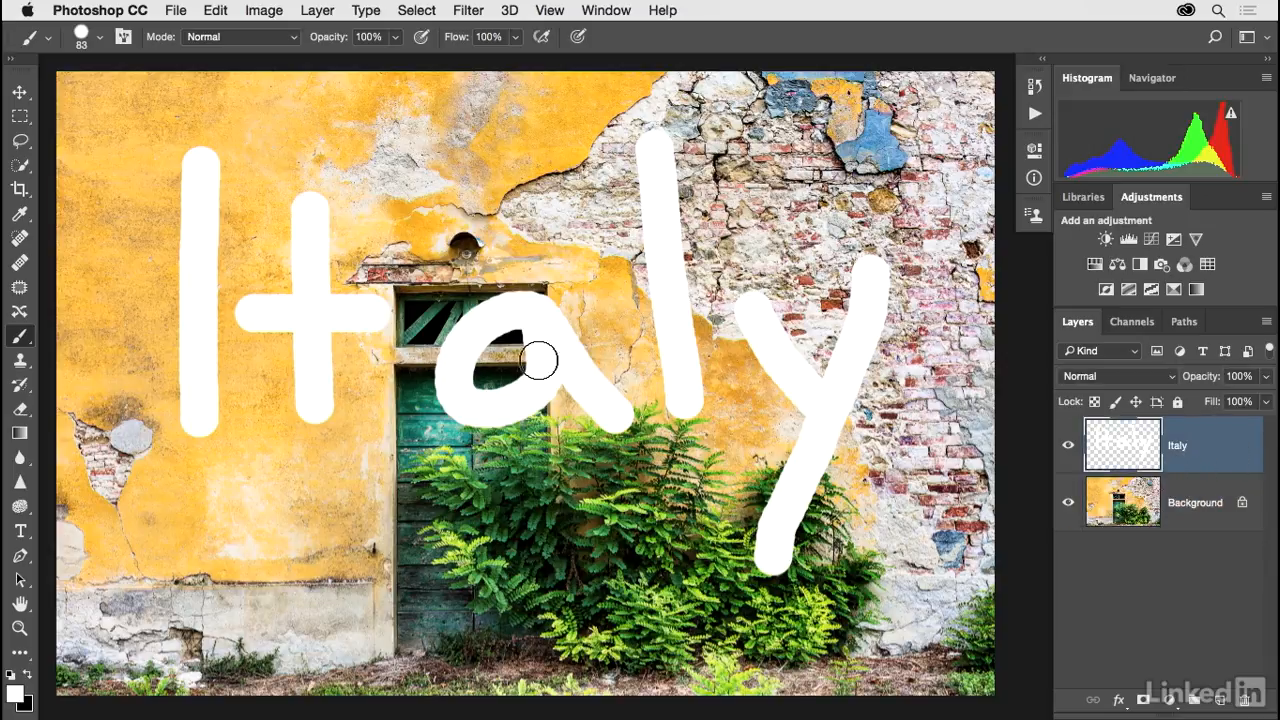
left_click(212, 12)
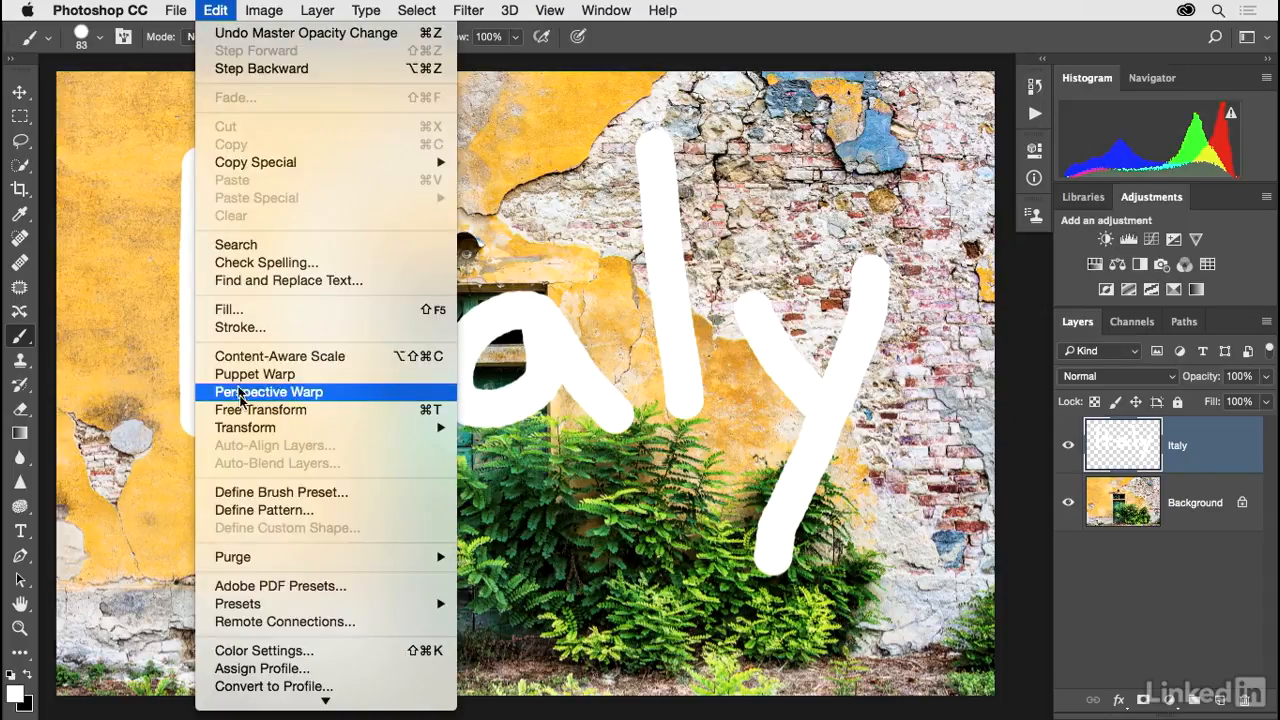
left_click(359, 413)
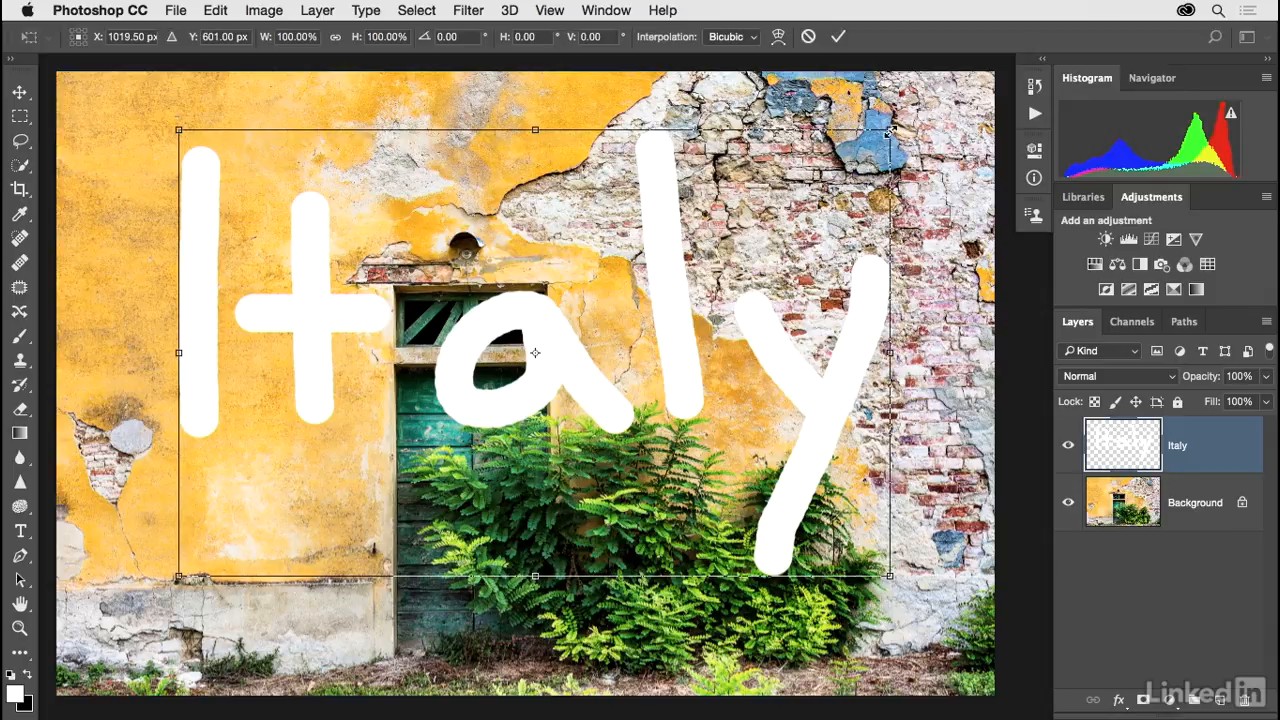
left_click_drag(889, 131, 670, 318)
left_click_drag(752, 285, 553, 279)
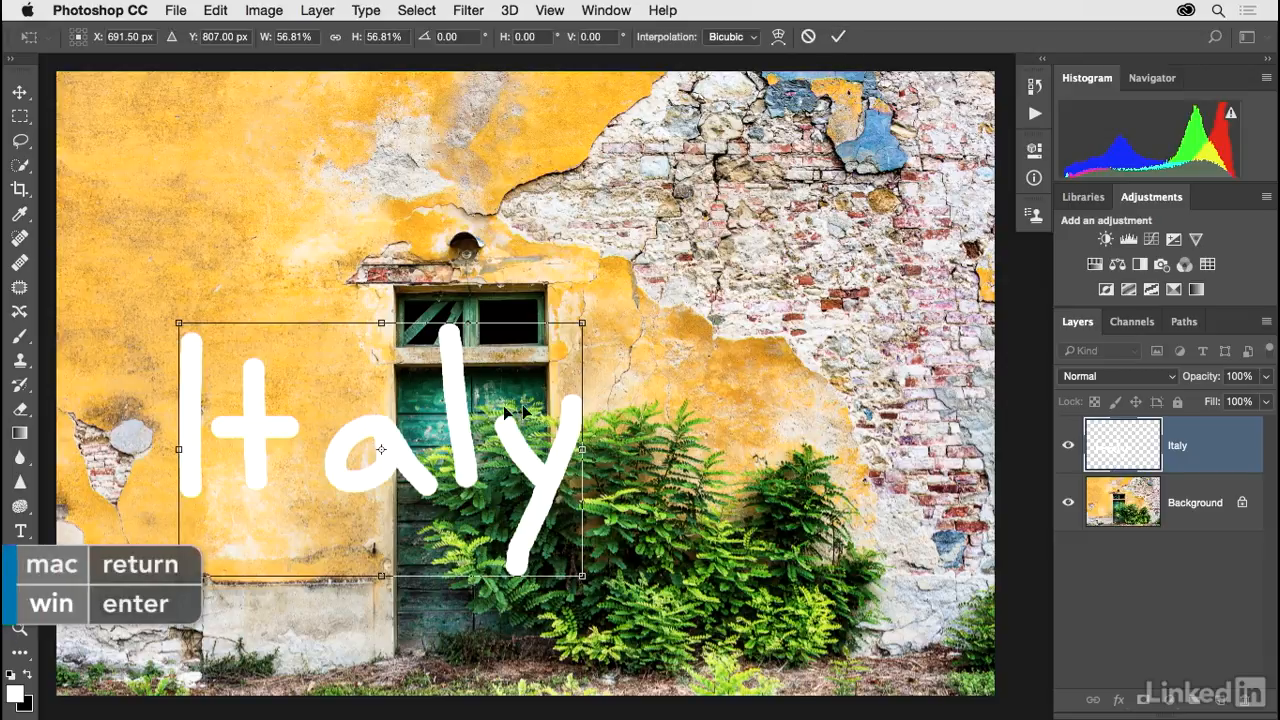
key("Return")
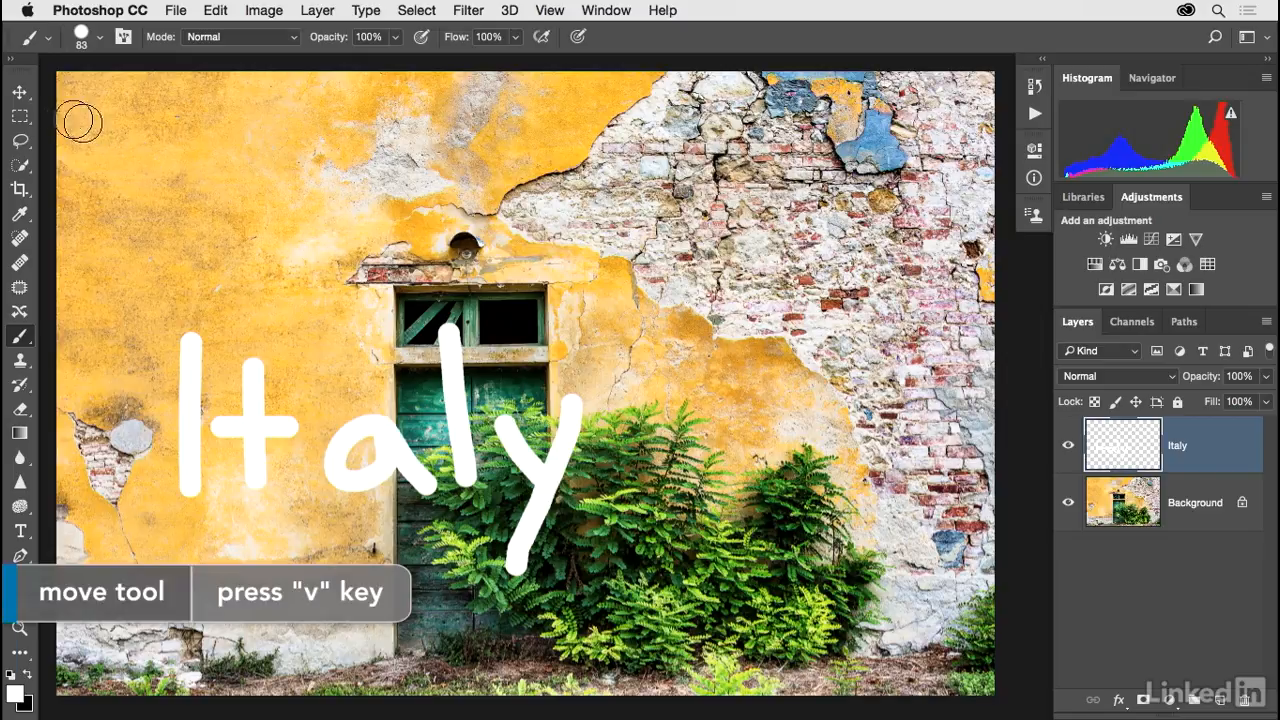
Move the Italy lettering to the photo's upper-left corner and scale it down proportionally to about two thirds of its size
left_click(20, 93)
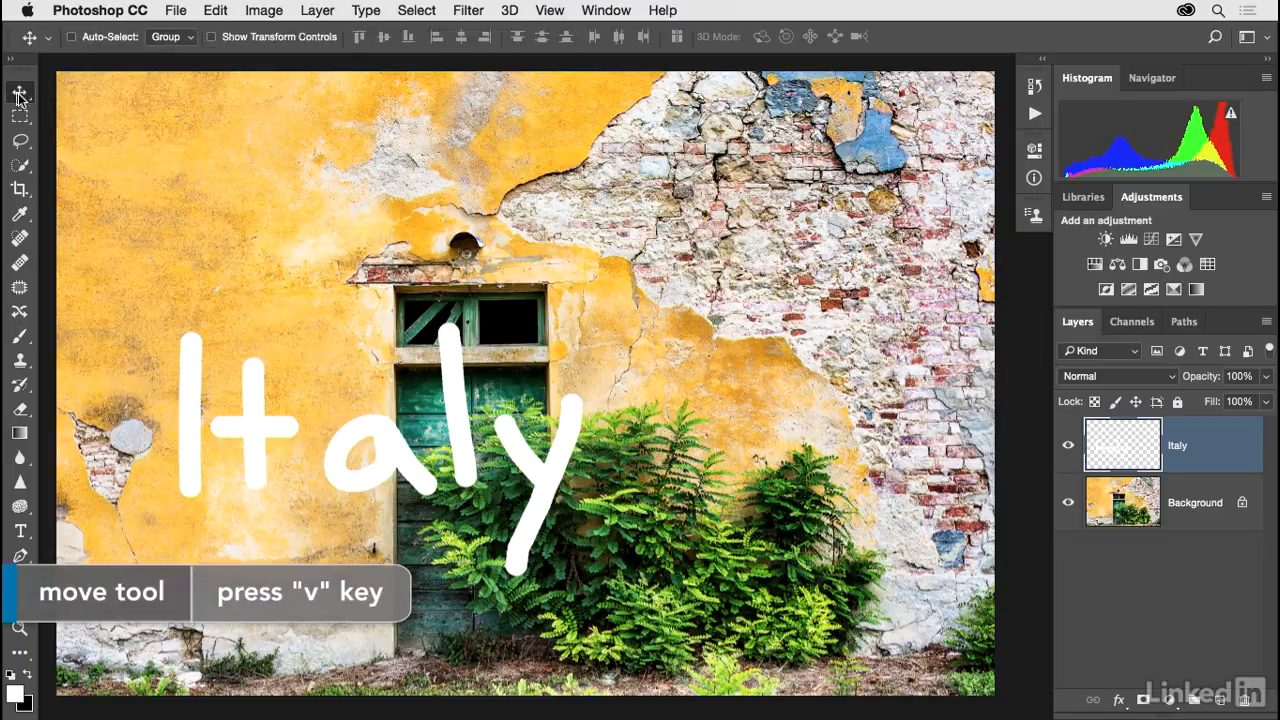
mouse_move(245, 448)
left_mouse_down()
mouse_move(248, 406)
mouse_move(215, 290)
mouse_move(160, 232)
mouse_move(162, 250)
mouse_move(157, 229)
left_mouse_up()
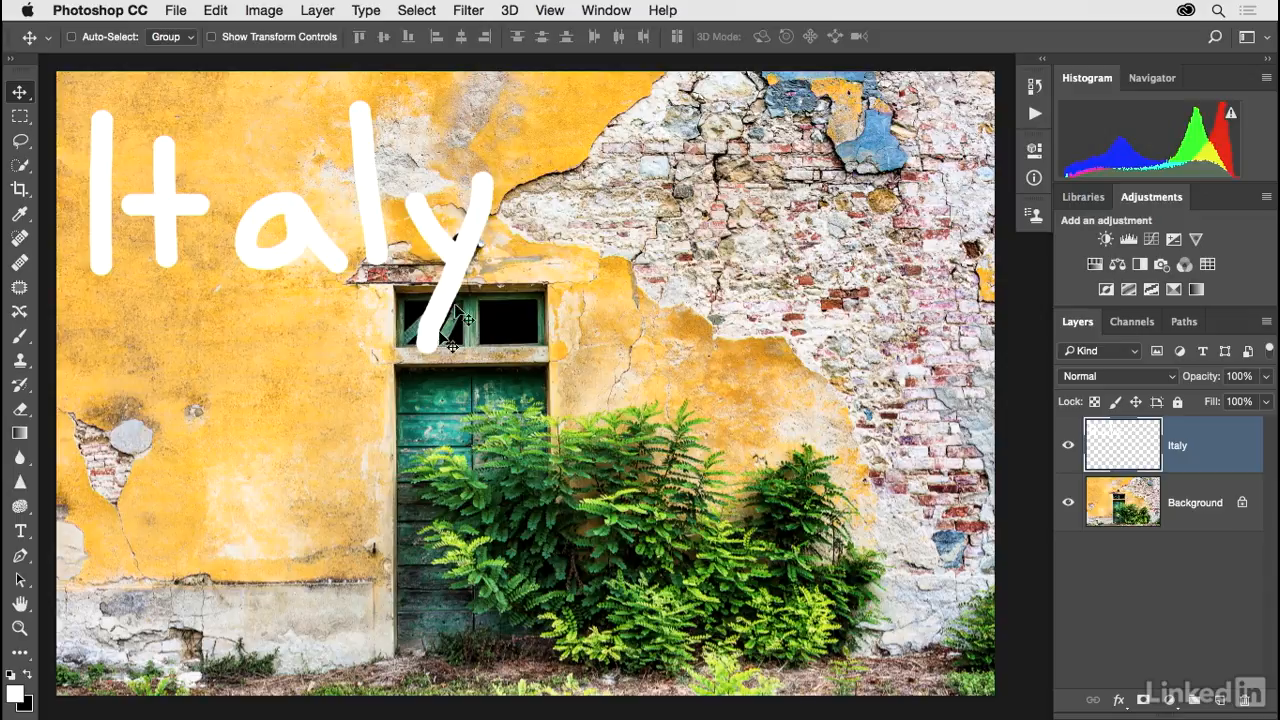
left_click(217, 11)
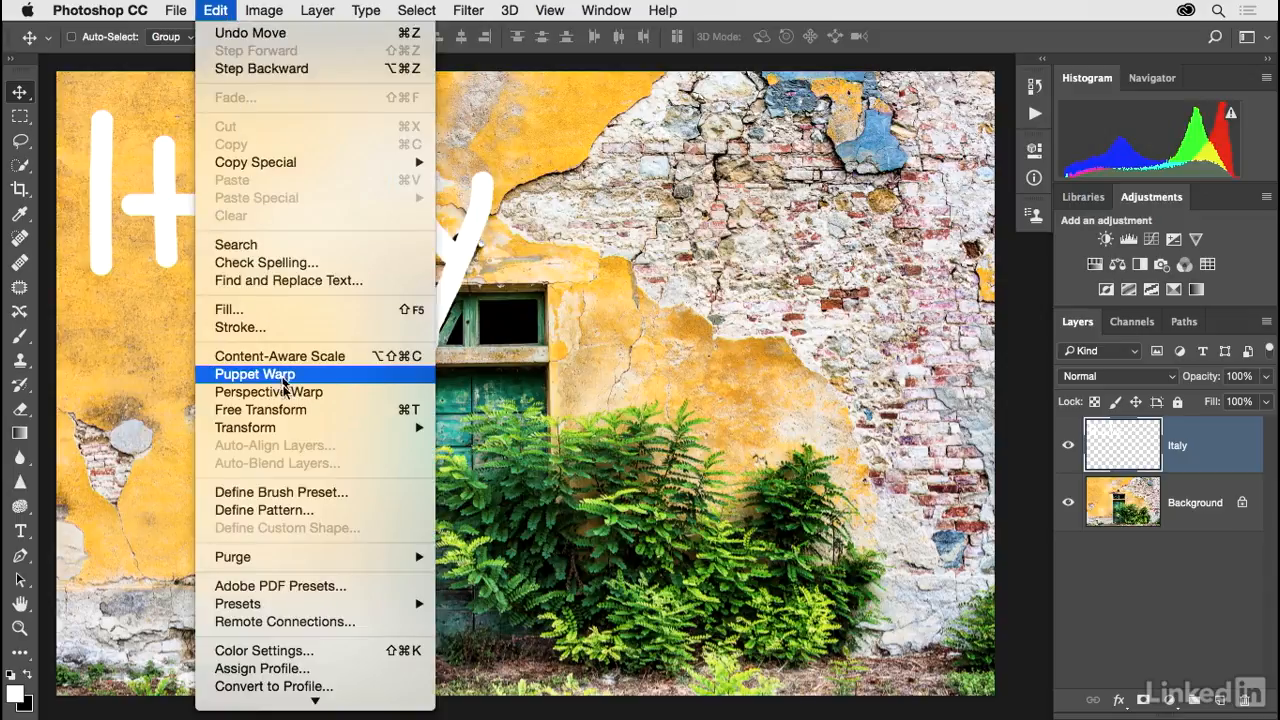
left_click(285, 411)
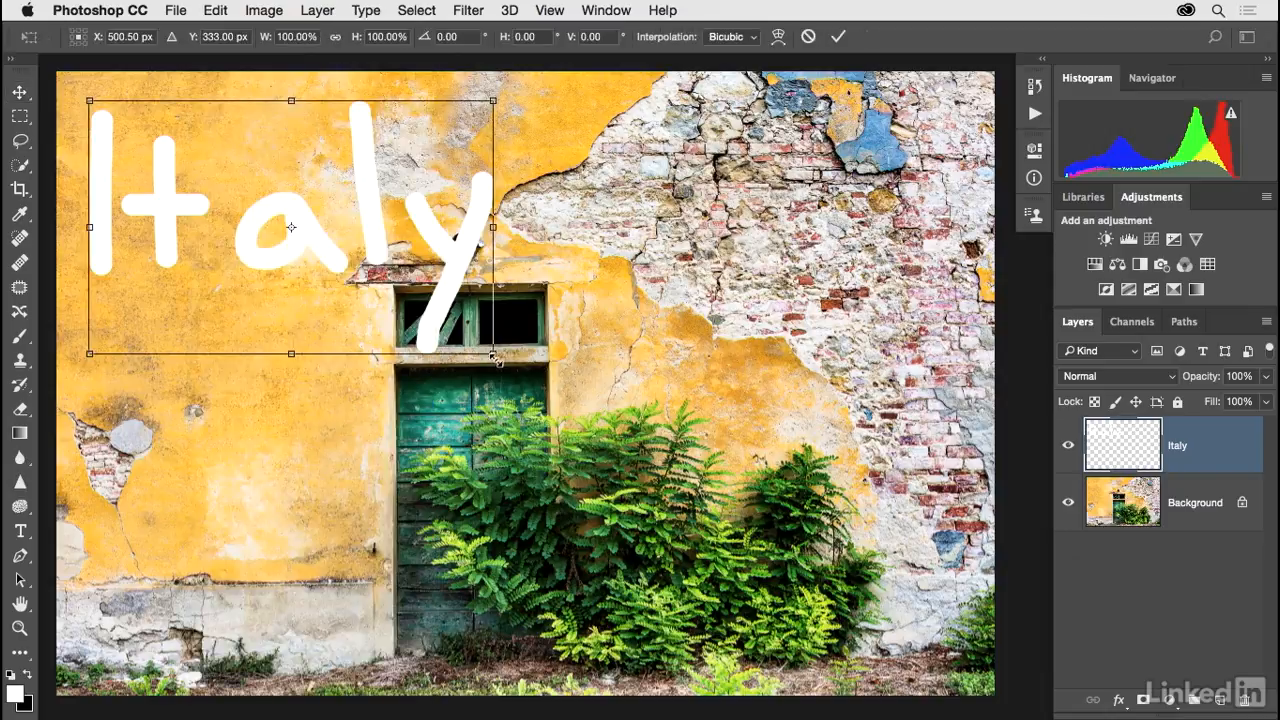
left_click_drag(490, 354, 354, 267)
key("Return")
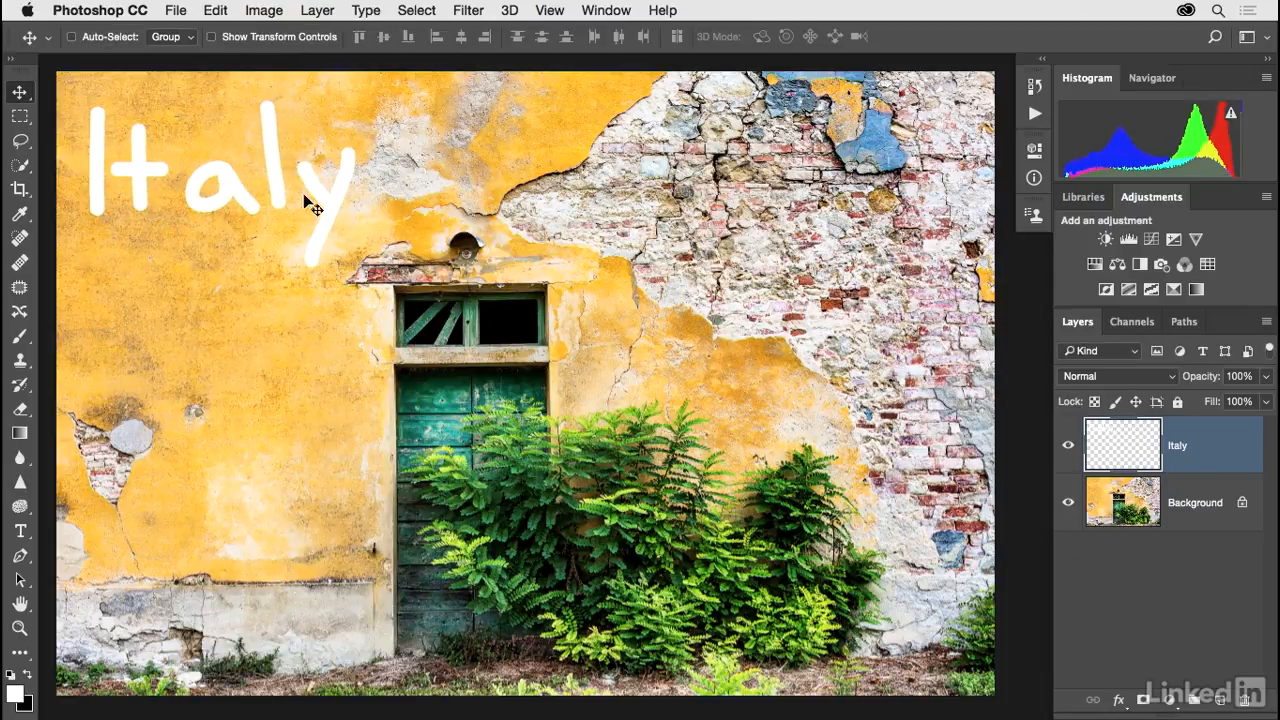
mouse_move(234, 194)
left_mouse_down()
mouse_move(216, 276)
mouse_move(225, 193)
left_mouse_up()
Hide and show the Italy layer to compare the photo, and delete the layer
left_click(1068, 445)
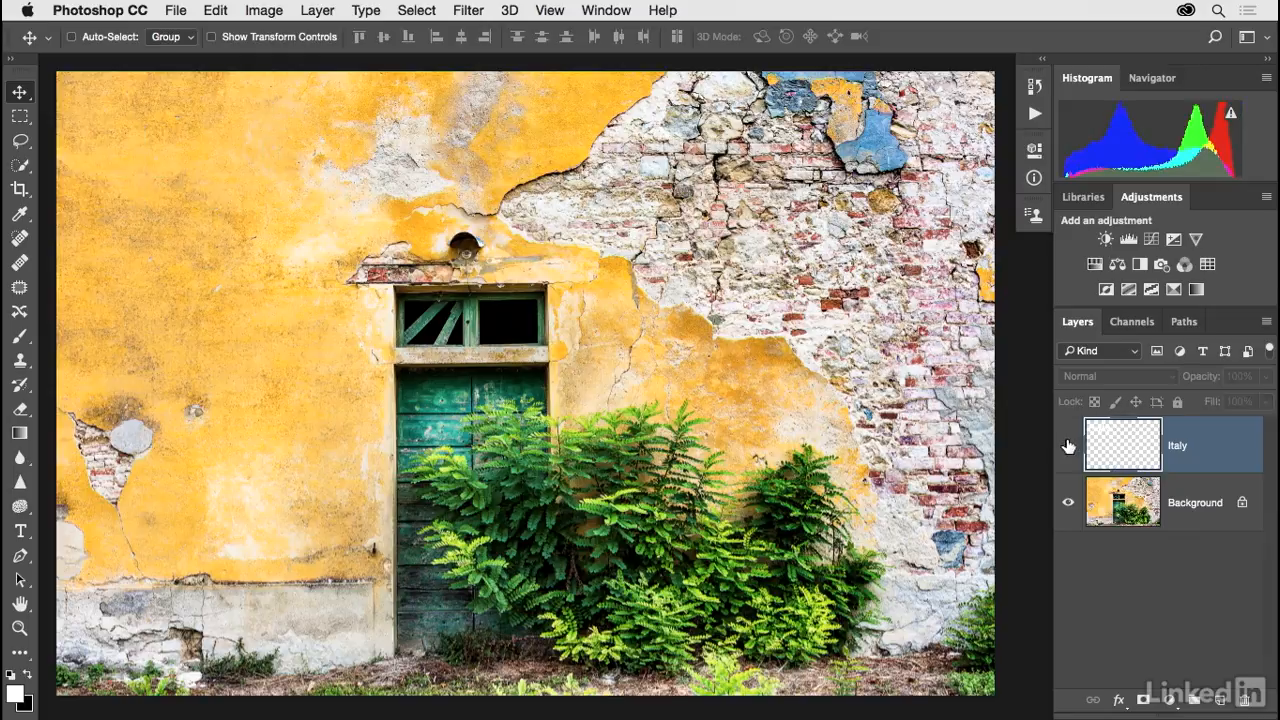
left_click(1068, 449)
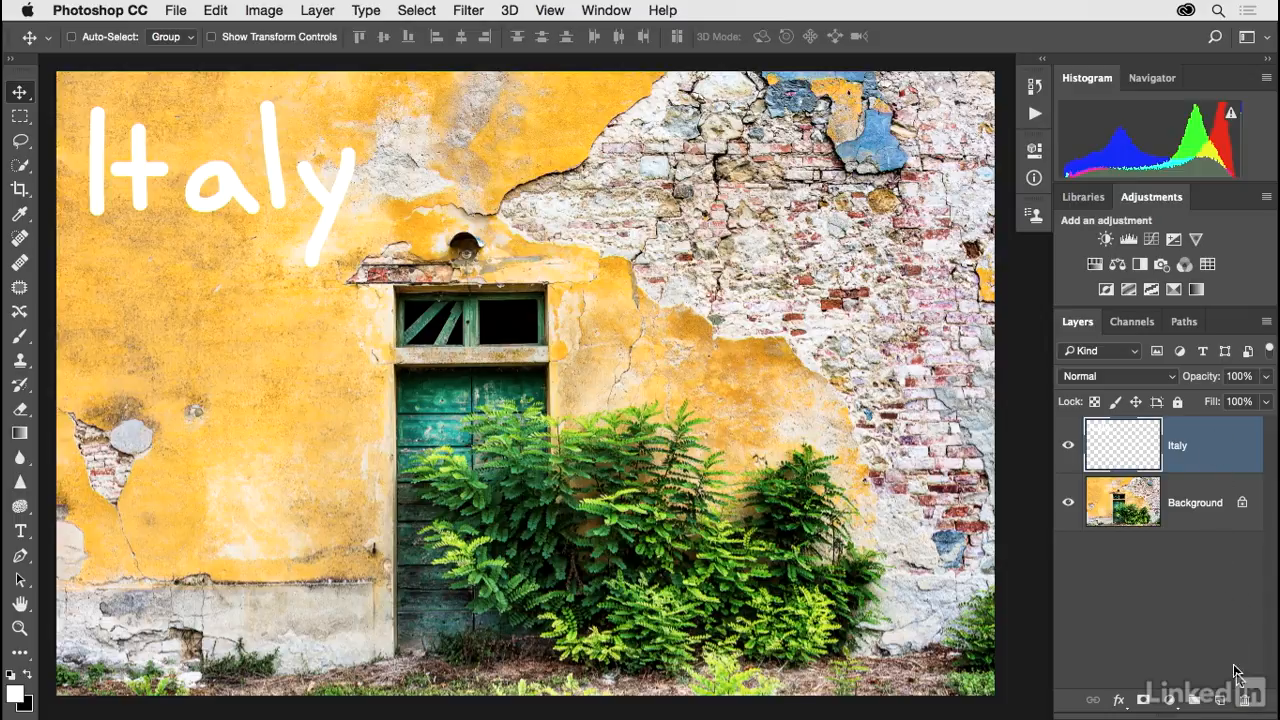
left_click(1243, 705)
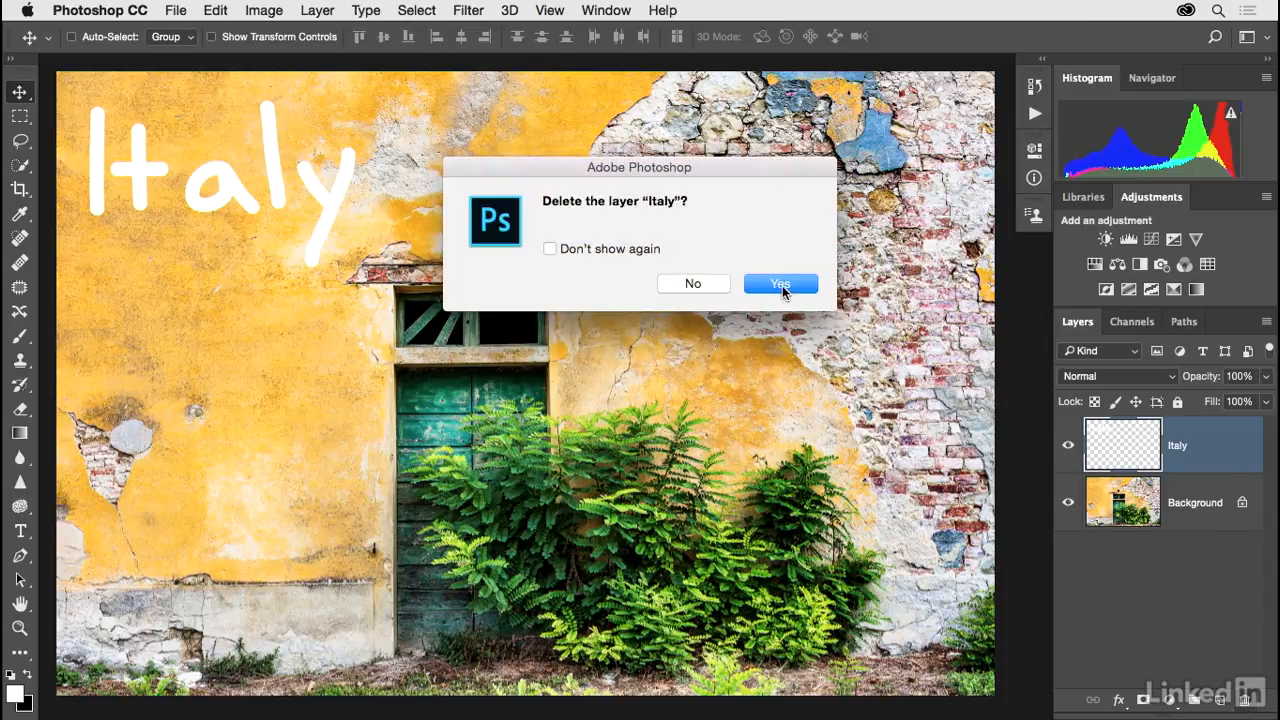
left_click(781, 286)
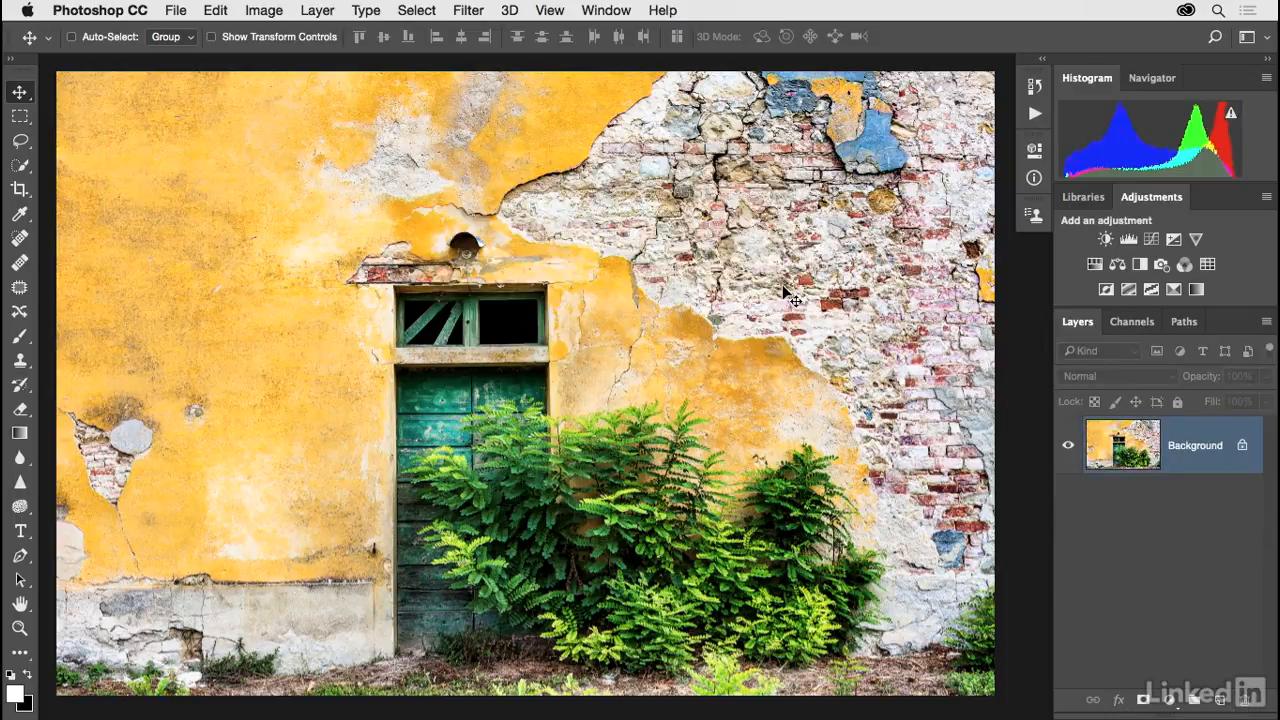